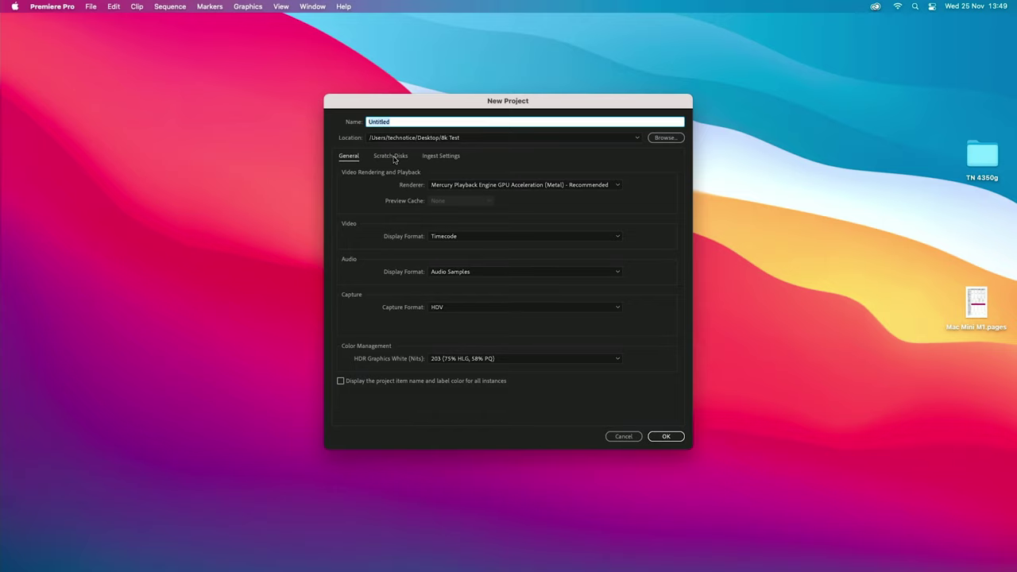
# - Create the new project with Ingest on, set to Create Proxies using the ProRes Low Resolution Proxy preset
pyautogui.click(390, 157)
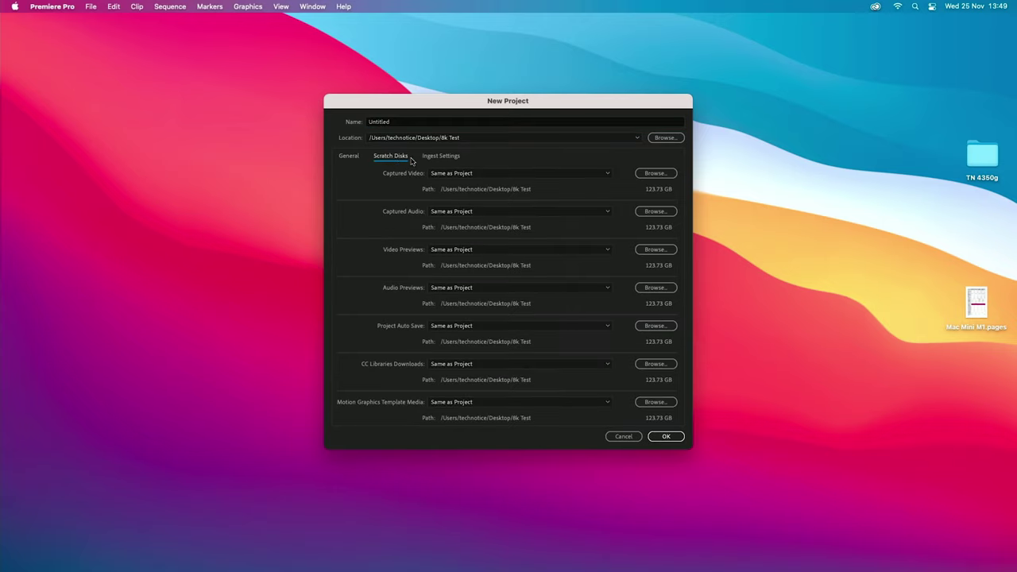
pyautogui.click(442, 157)
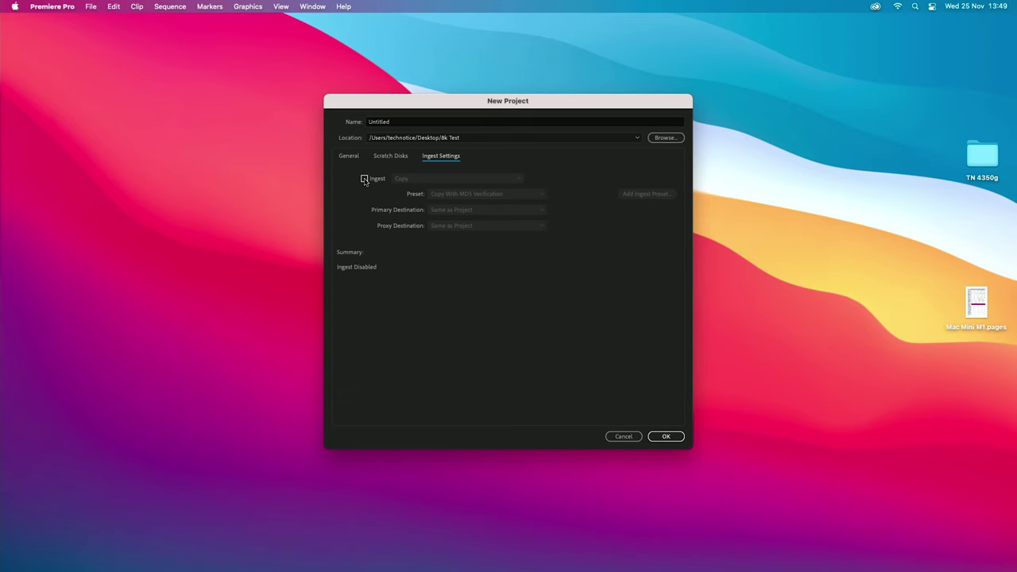
pyautogui.click(364, 178)
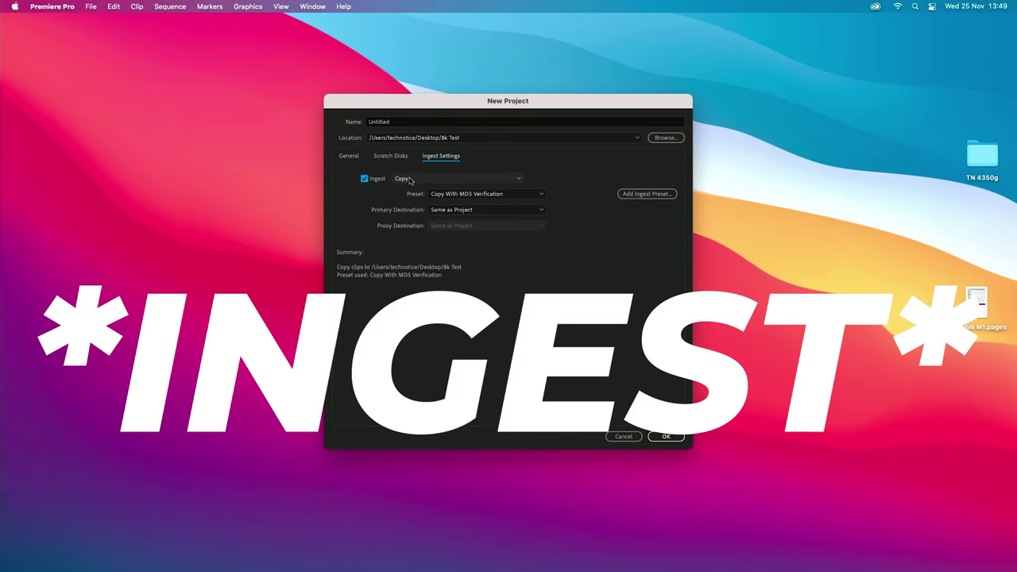
pyautogui.click(409, 180)
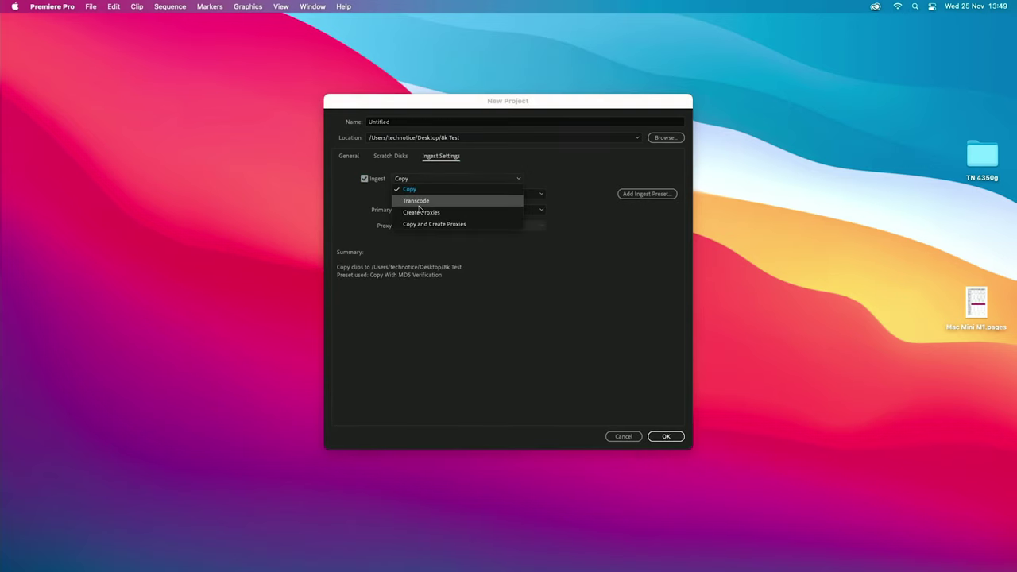
pyautogui.click(428, 215)
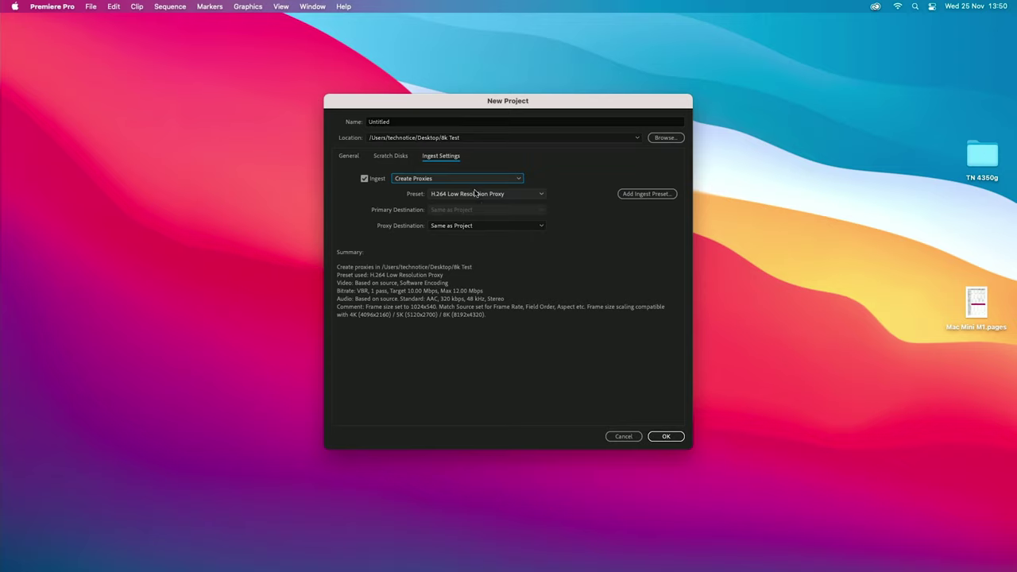
pyautogui.click(475, 193)
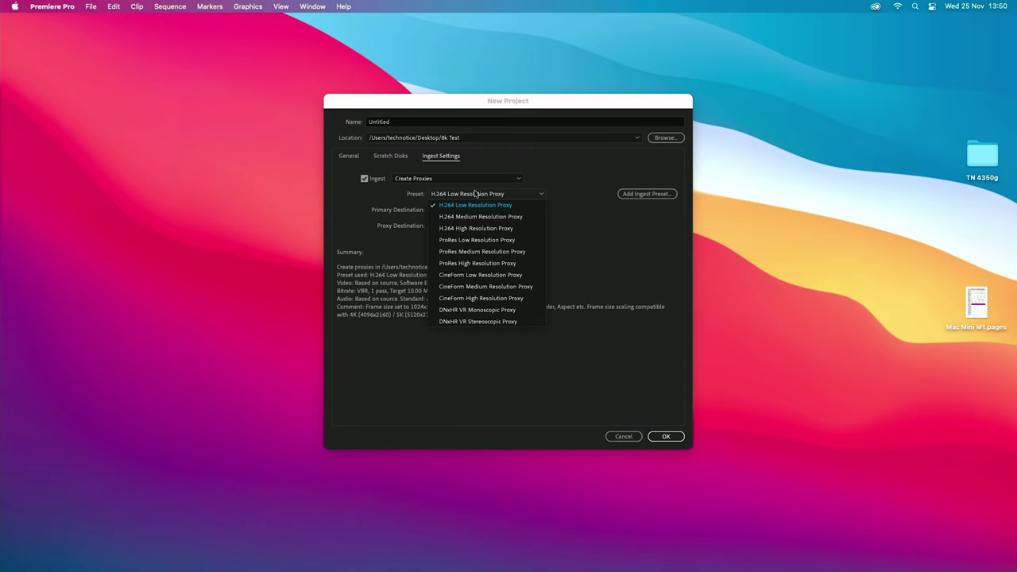
pyautogui.click(480, 240)
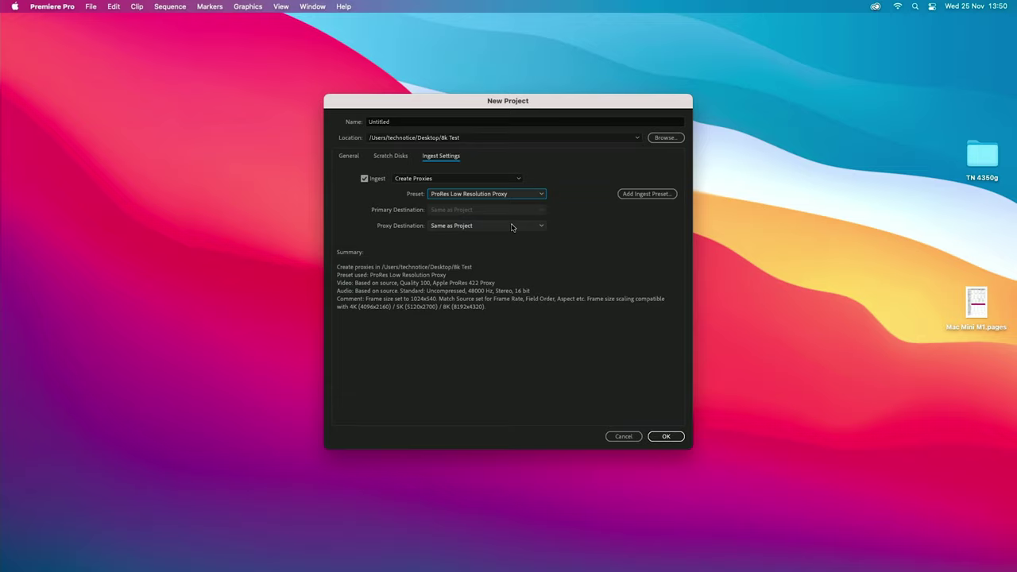
pyautogui.click(664, 437)
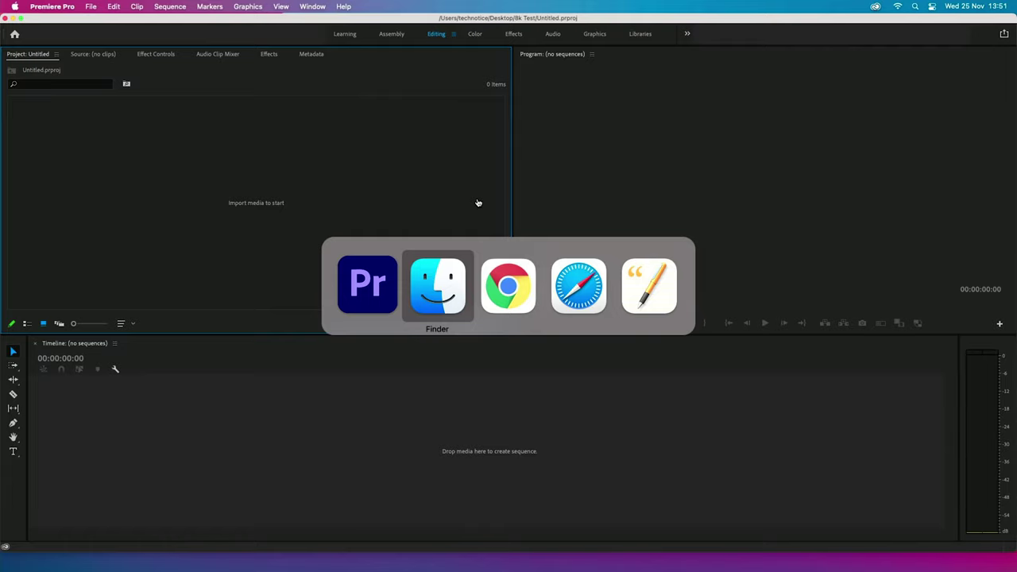
pyautogui.press('super+Tab')
# - Import J012_C003_0923FV_001.R3D into the Project panel and return to Premiere once Media Encoder finishes its proxy
pyautogui.moveTo(449, 149); pyautogui.dragTo(127, 212)
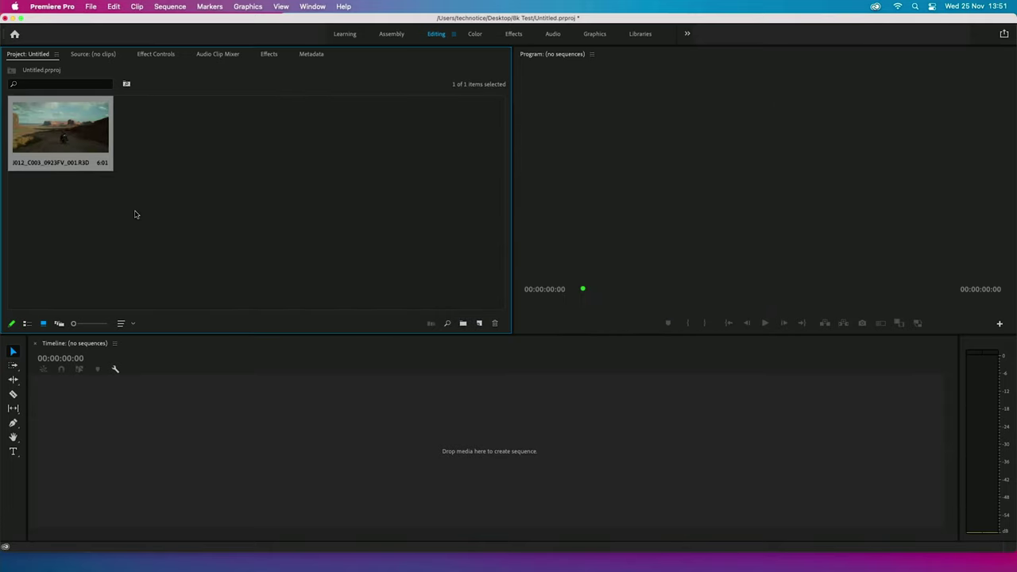
pyautogui.moveTo(528, 569)
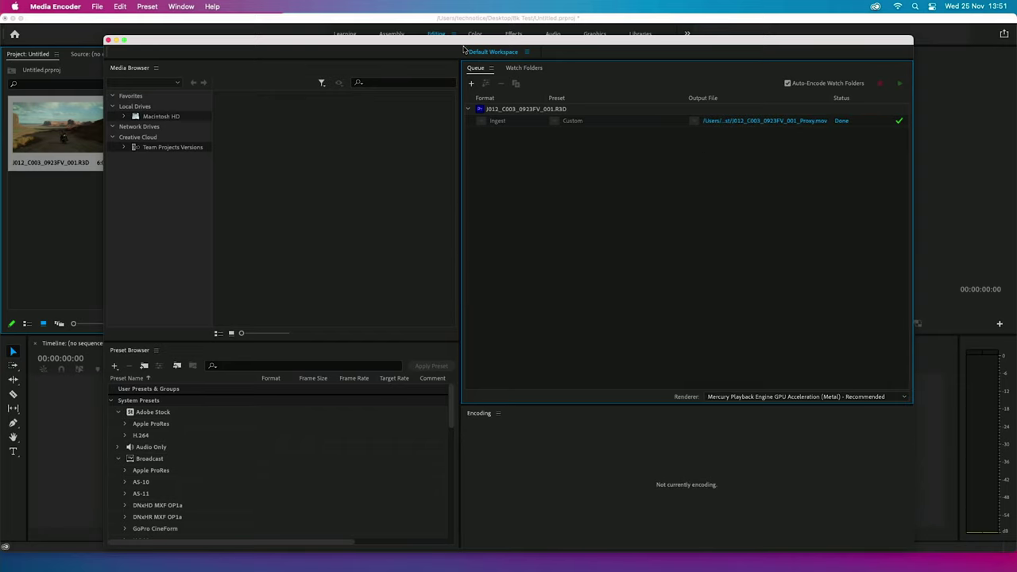
pyautogui.click(69, 235)
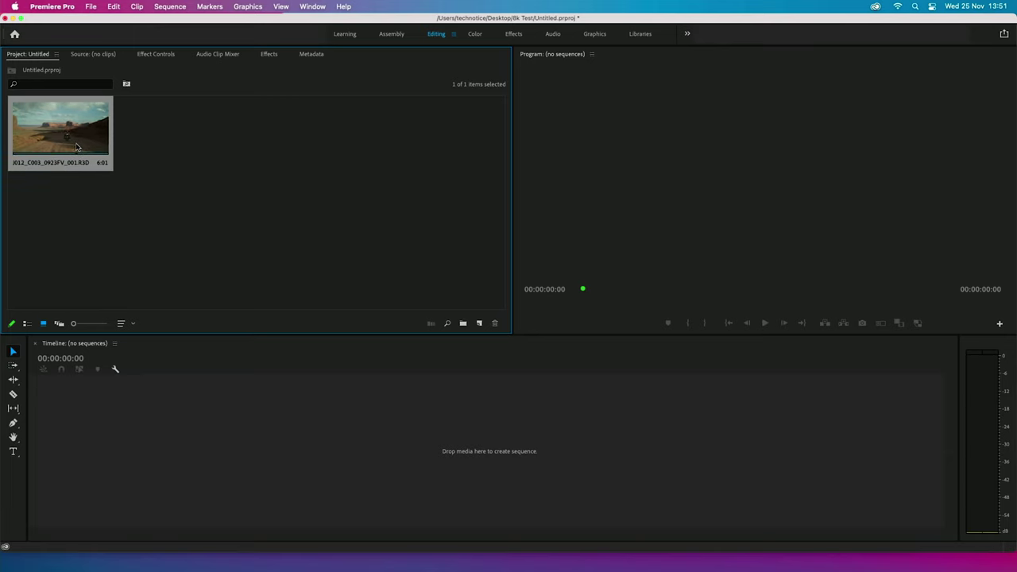
# - Create a sequence from the J012 clip and preview it at Full playback resolution
pyautogui.moveTo(121, 484); pyautogui.dragTo(120, 483)
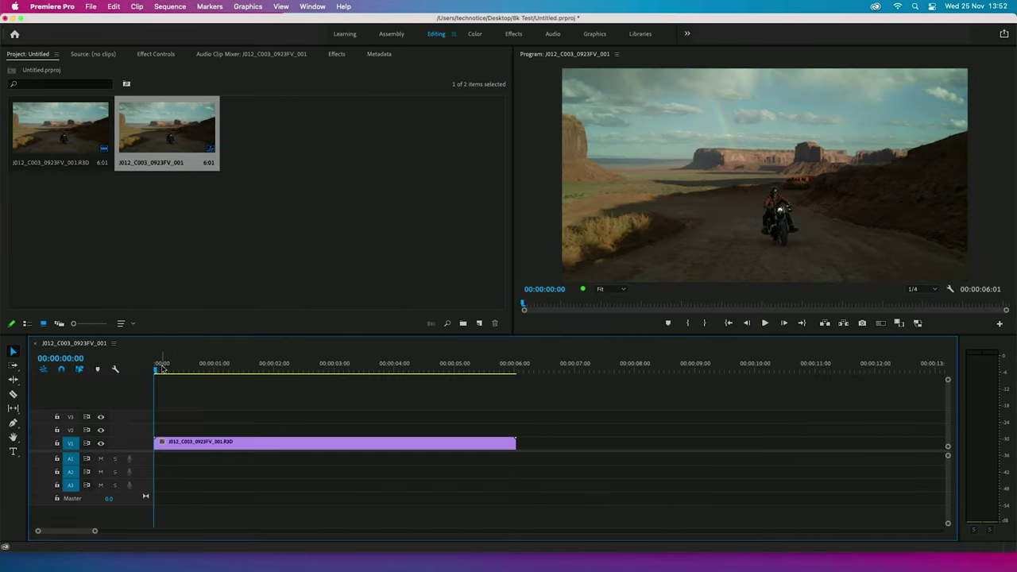
pyautogui.moveTo(147, 374); pyautogui.dragTo(240, 380)
pyautogui.click(936, 290)
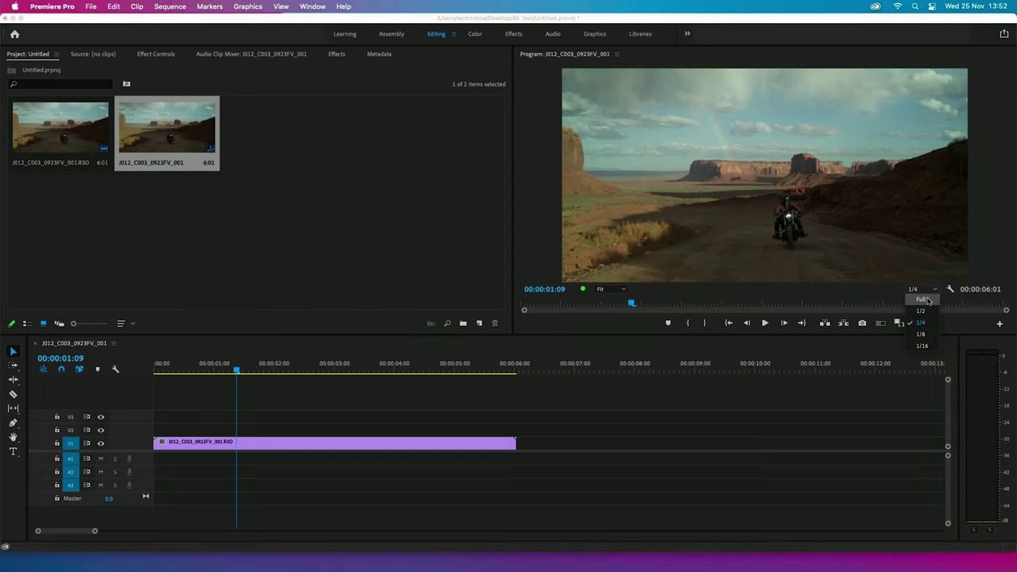
pyautogui.click(922, 300)
pyautogui.moveTo(181, 370); pyautogui.dragTo(154, 370)
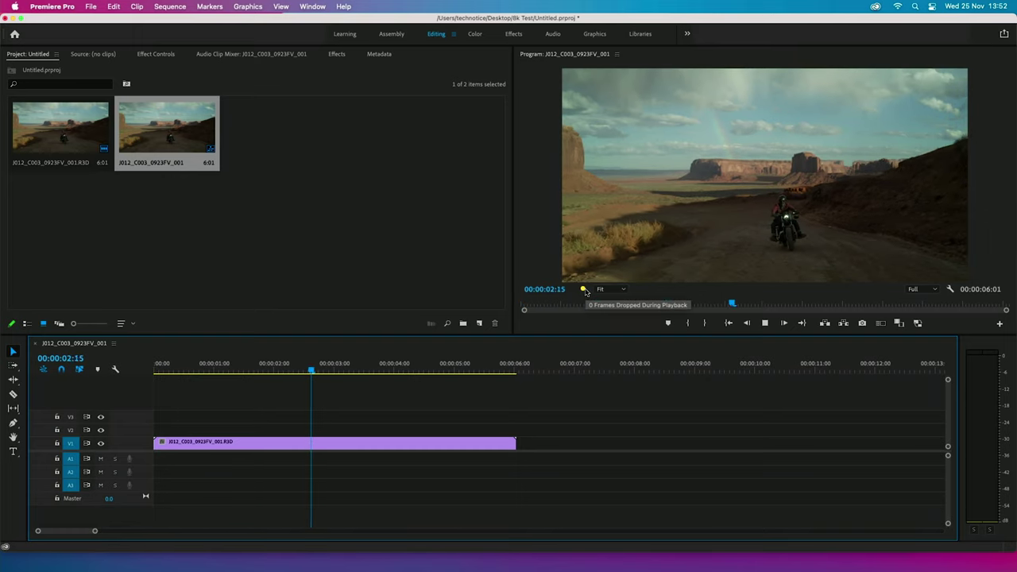
pyautogui.press('space')
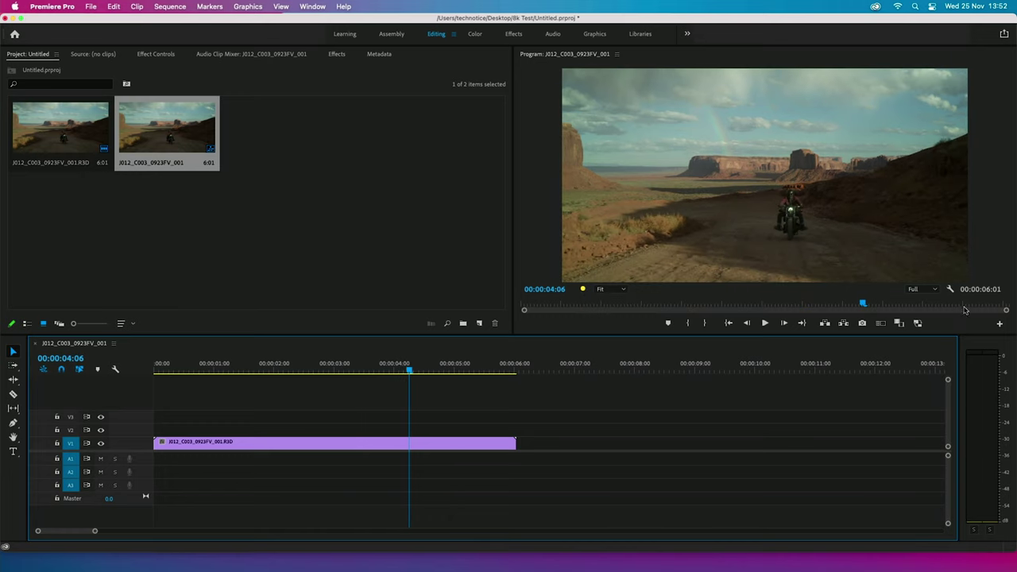
# - Play the sequence from the start using proxies, then bring up the Program Monitor's Button Editor
pyautogui.click(917, 325)
pyautogui.click(918, 324)
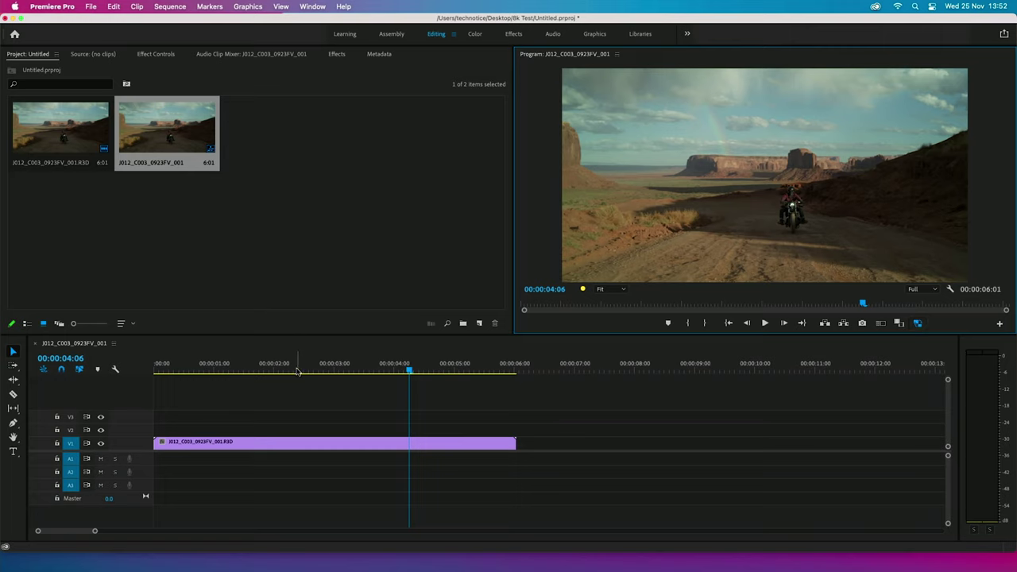
pyautogui.moveTo(298, 372); pyautogui.dragTo(77, 377)
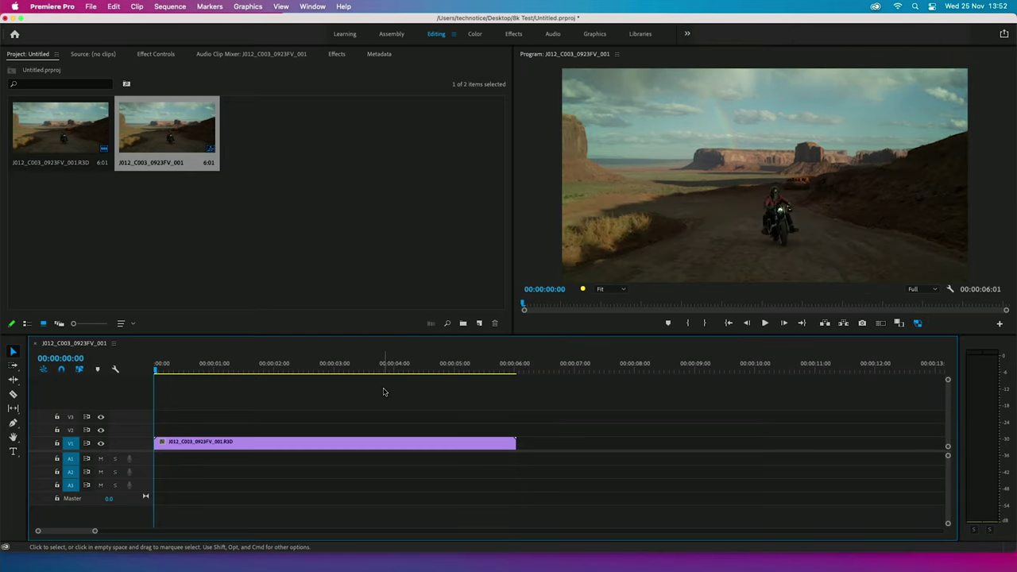
pyautogui.press('space')
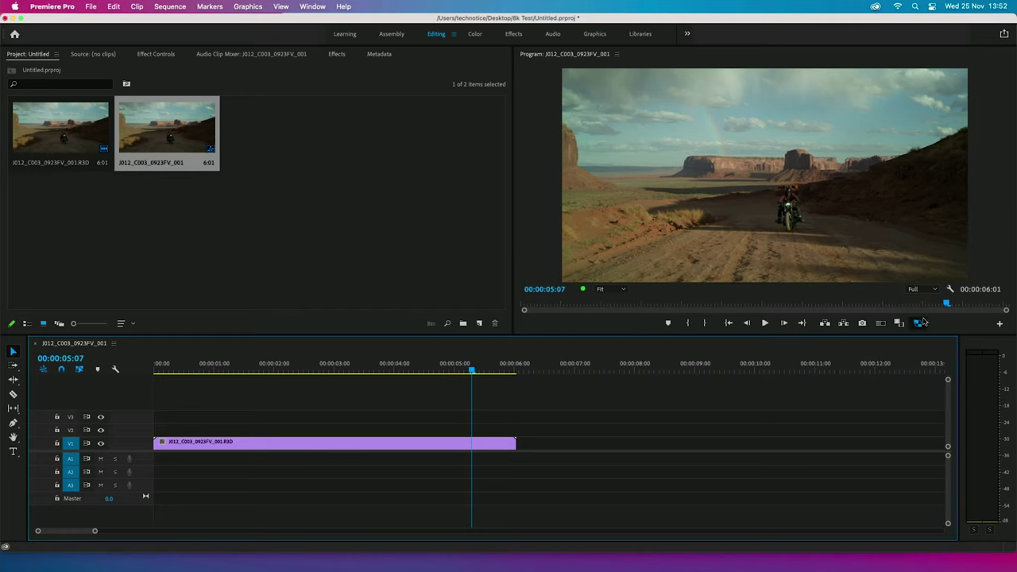
pyautogui.click(1000, 326)
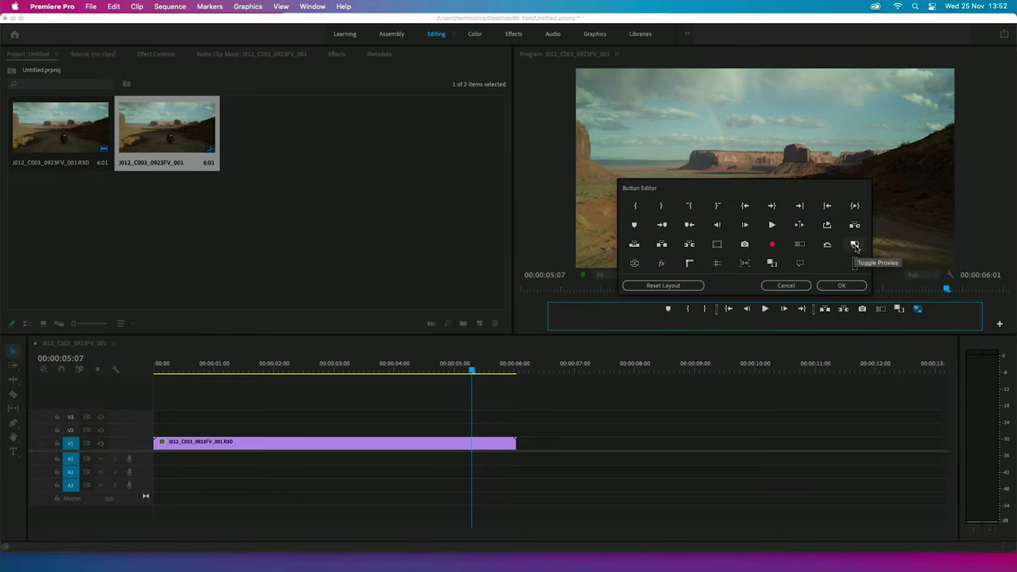
# - Add Toggle Proxies to the Program Monitor controls and shuttle through the clip with J/L
pyautogui.moveTo(902, 310); pyautogui.dragTo(904, 310)
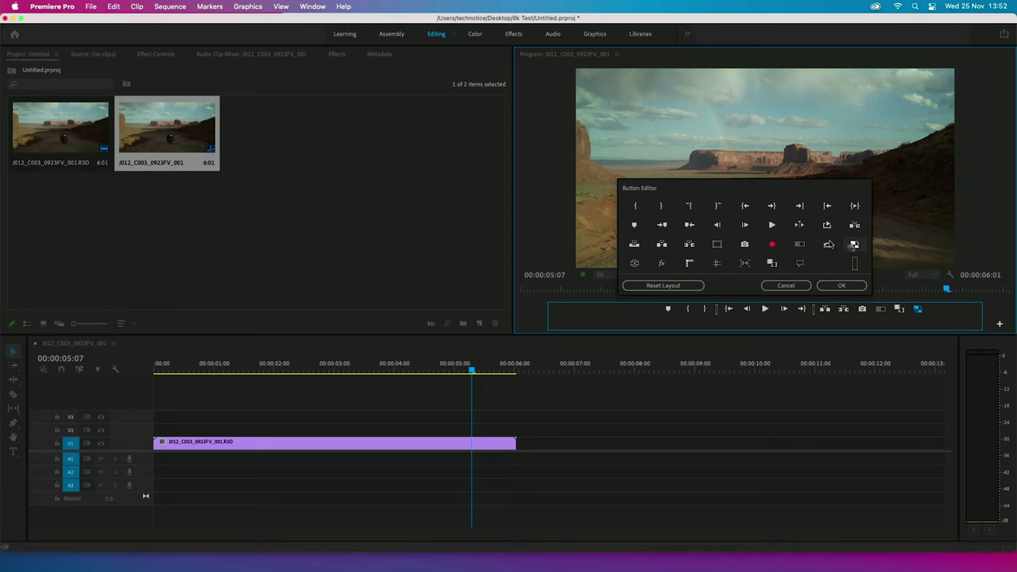
pyautogui.click(840, 288)
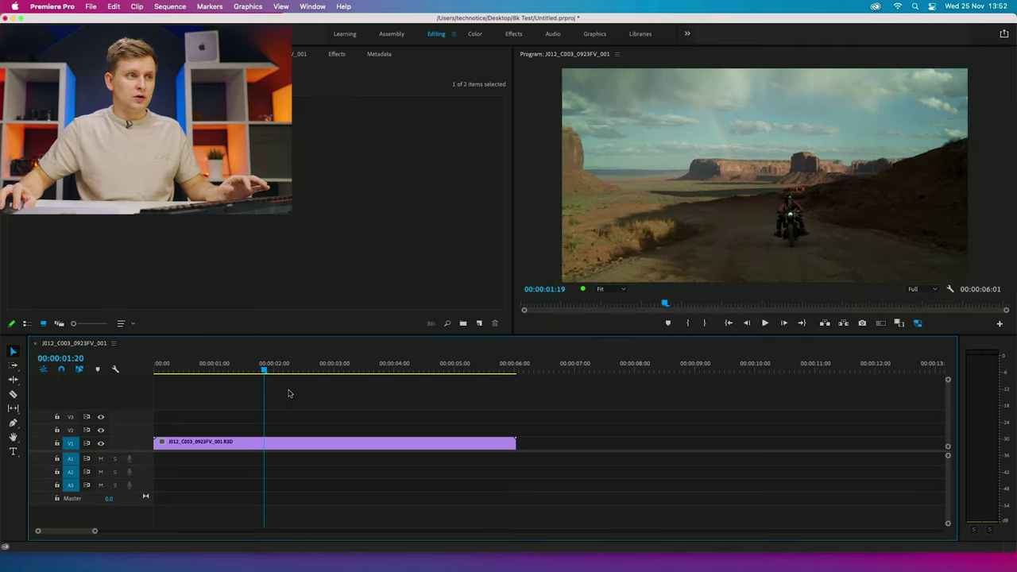
pyautogui.press('j')
pyautogui.press('l')
pyautogui.press('j')
pyautogui.press('l')
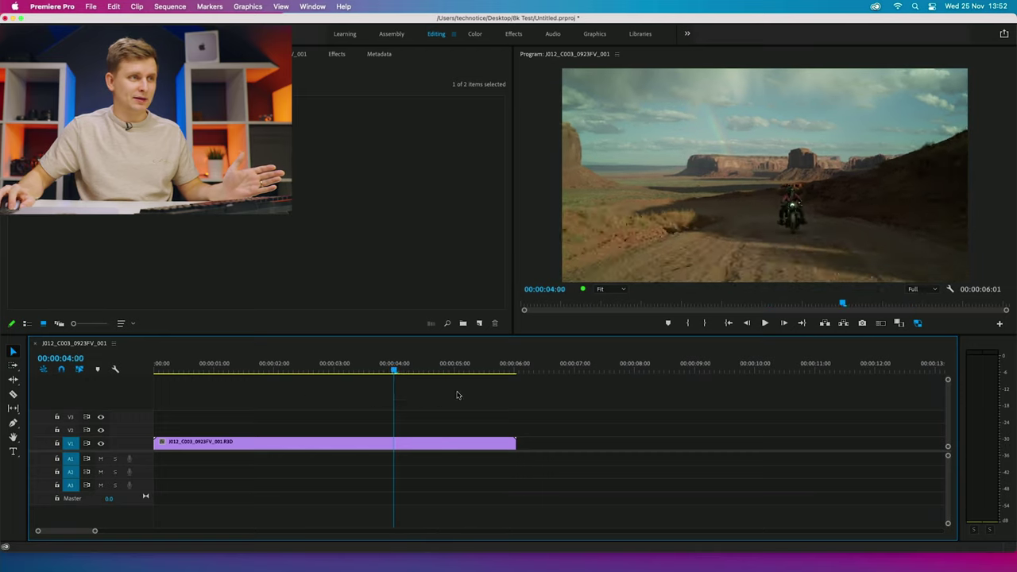
pyautogui.press('j')
pyautogui.press('l')
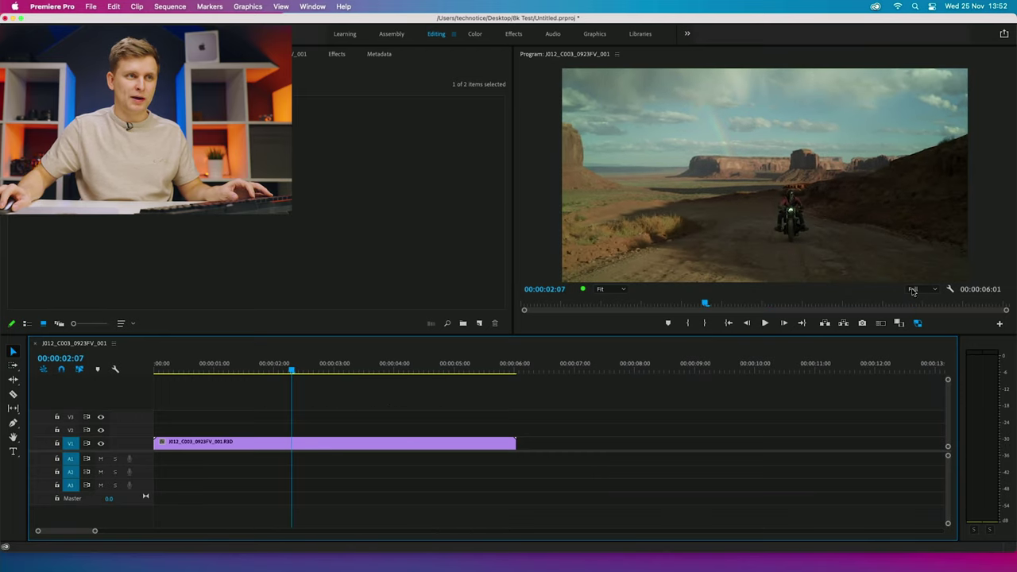
# - Turn proxies off and shuttle with J/L to compare playback without proxies
pyautogui.click(917, 322)
pyautogui.press('l')
pyautogui.click(429, 383)
pyautogui.press('j')
pyautogui.press('j')
pyautogui.press('l')
pyautogui.press('l')
pyautogui.press('j')
pyautogui.press('j')
pyautogui.press('l')
pyautogui.press('l')
pyautogui.press('j')
pyautogui.press('j')
pyautogui.press('l')
pyautogui.press('l')
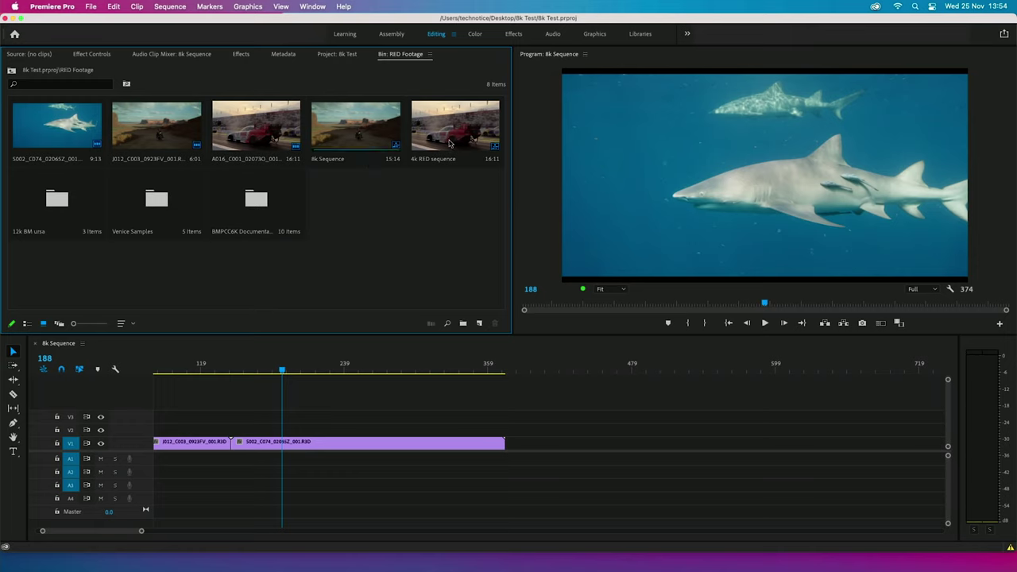
# - Select the S002, J012 and A016 RED clips and start Proxy > Create Proxies
pyautogui.click(154, 131)
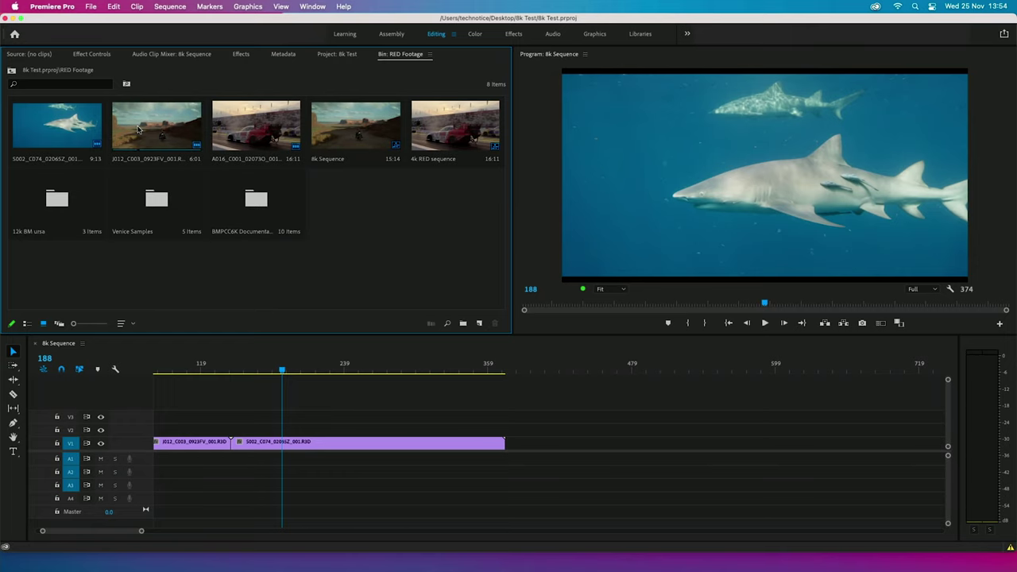
pyautogui.rightClick(137, 127)
pyautogui.click(36, 121)
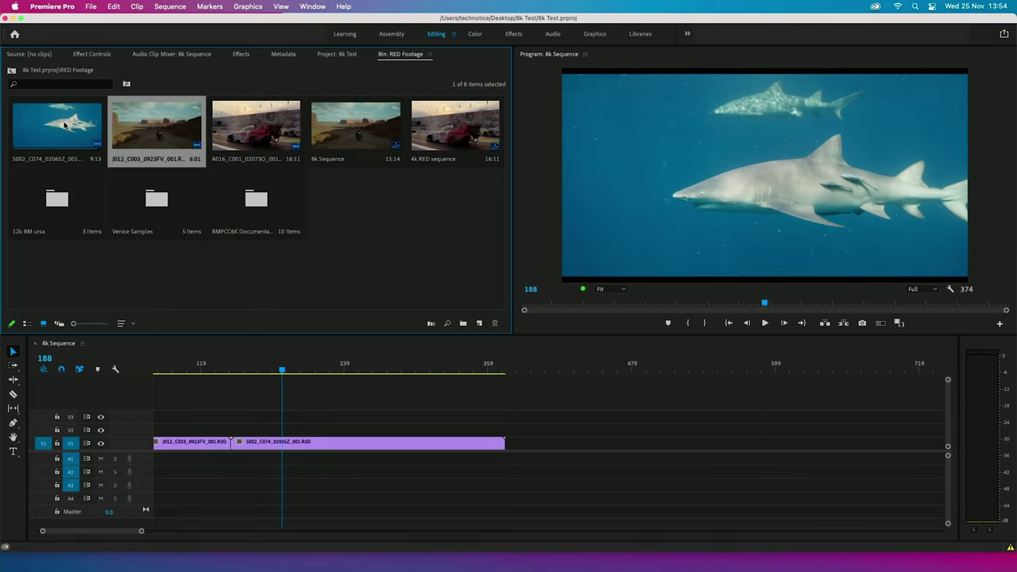
pyautogui.click(36, 121)
pyautogui.keyDown('shift'); pyautogui.click(267, 129); pyautogui.keyUp('shift')
pyautogui.rightClick(131, 125)
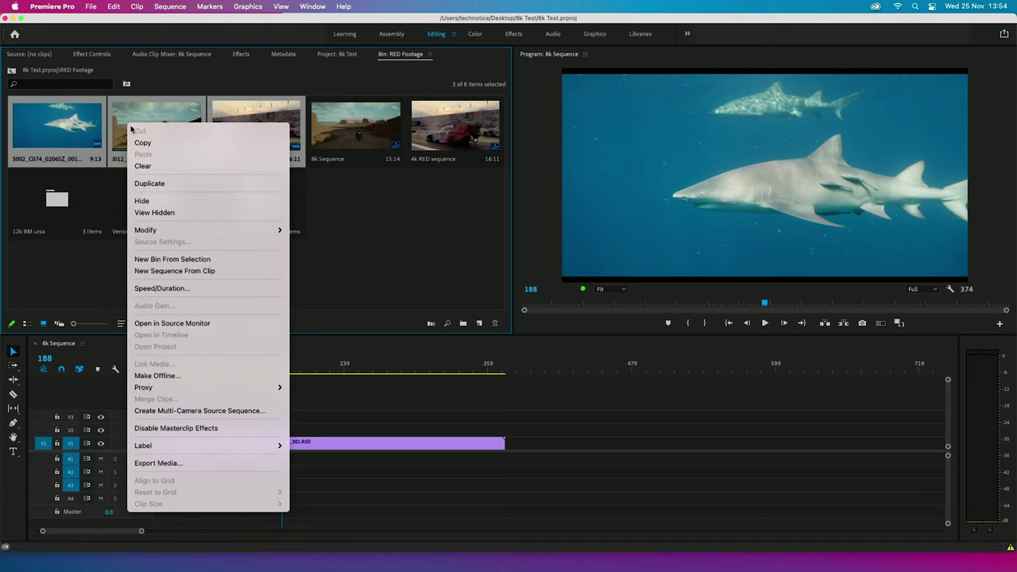
pyautogui.moveTo(203, 385)
pyautogui.click(334, 388)
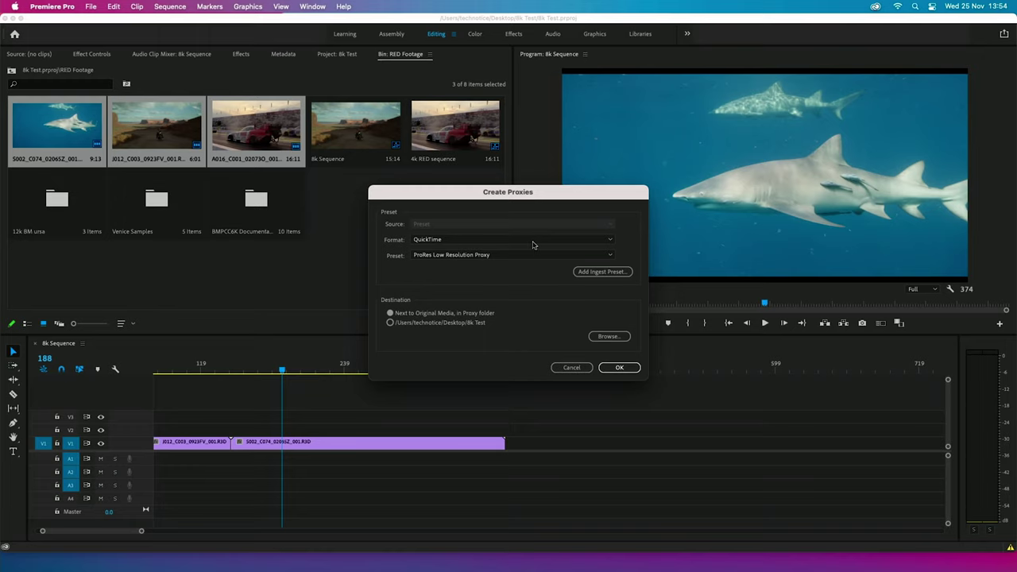
# - Queue QuickTime ProRes Low Resolution Proxy jobs for them and bring up Media Encoder
pyautogui.click(531, 241)
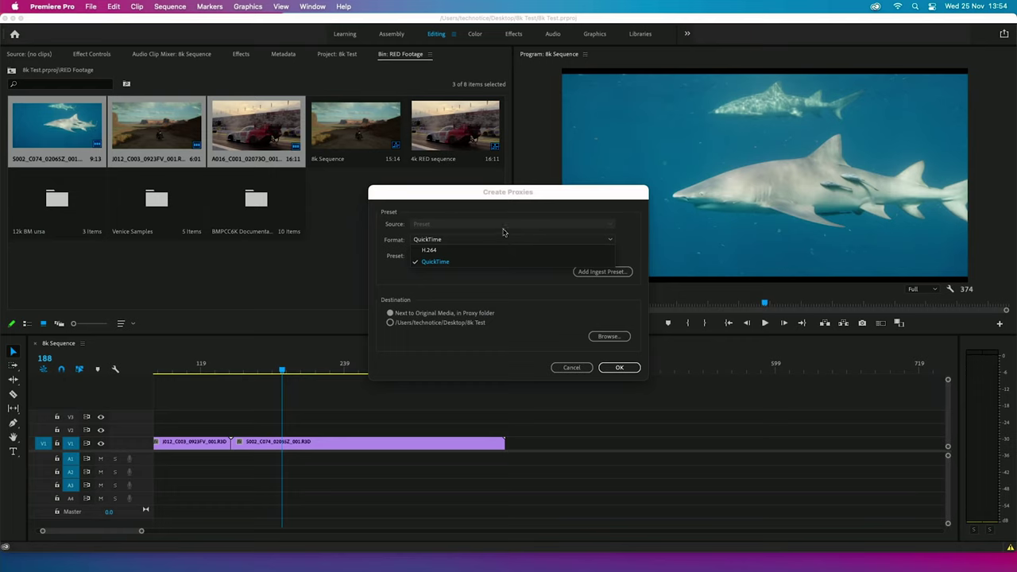
pyautogui.click(474, 241)
pyautogui.click(471, 254)
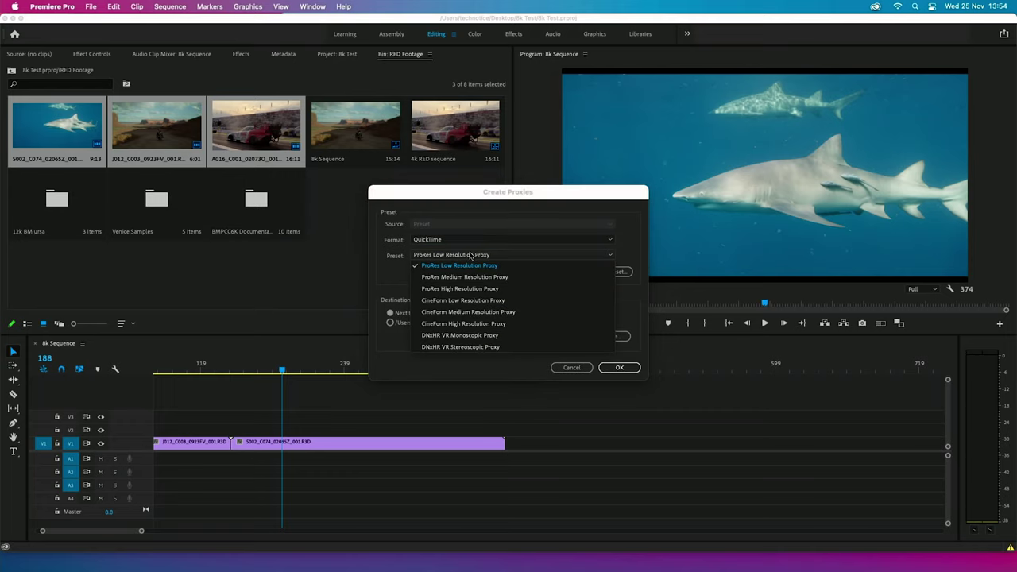
pyautogui.click(487, 213)
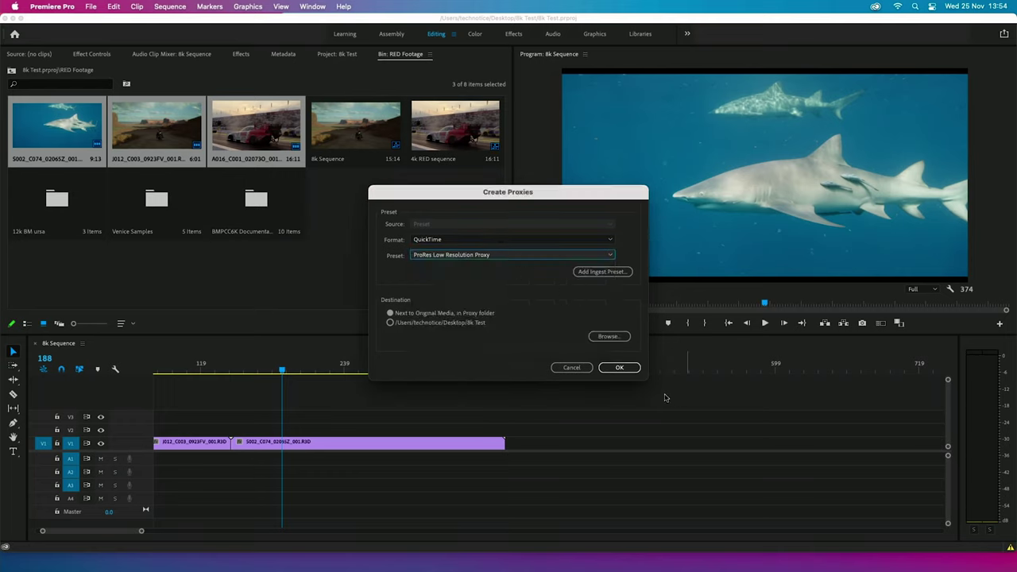
pyautogui.click(621, 367)
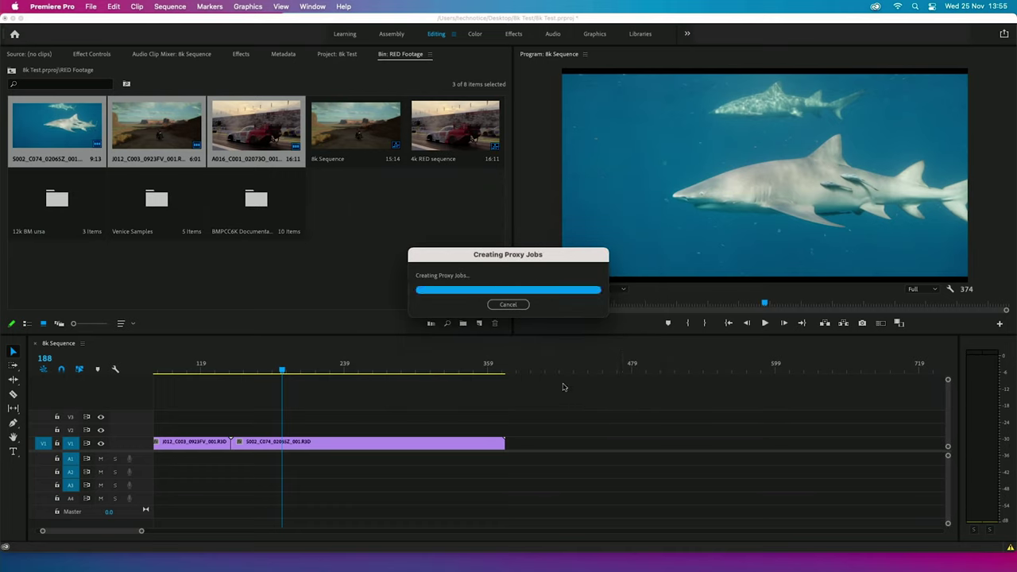
pyautogui.moveTo(702, 562)
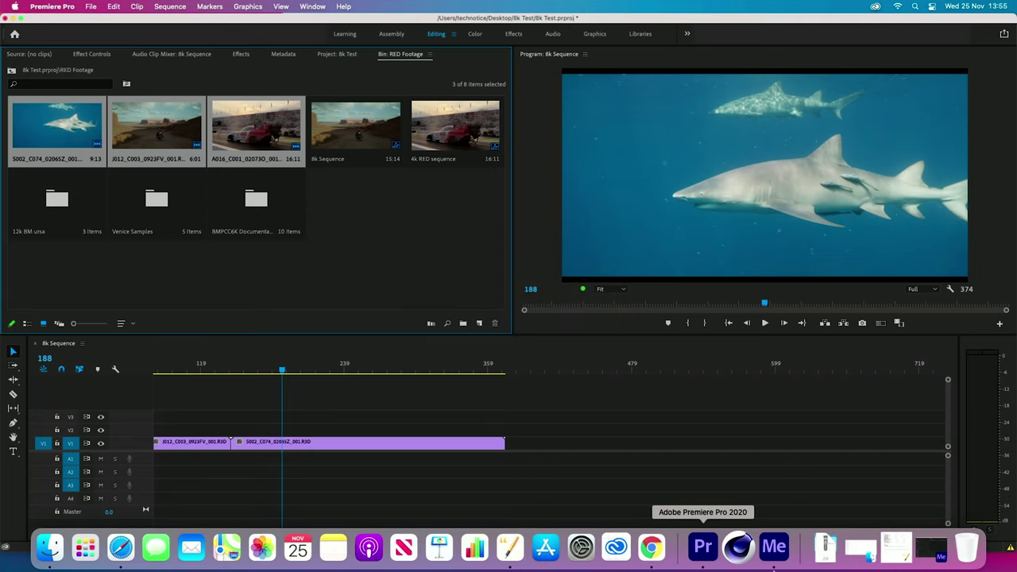
pyautogui.click(780, 558)
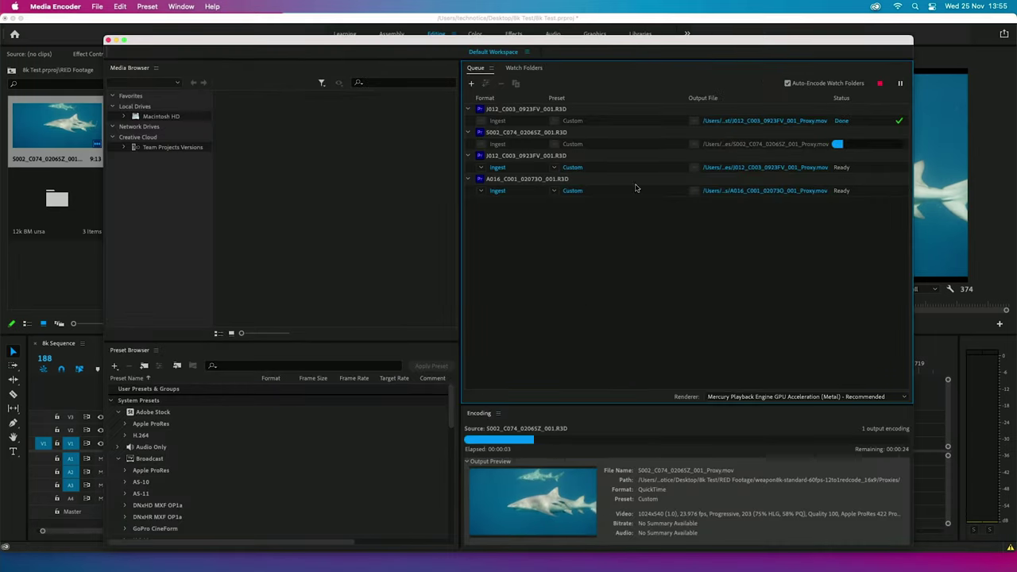